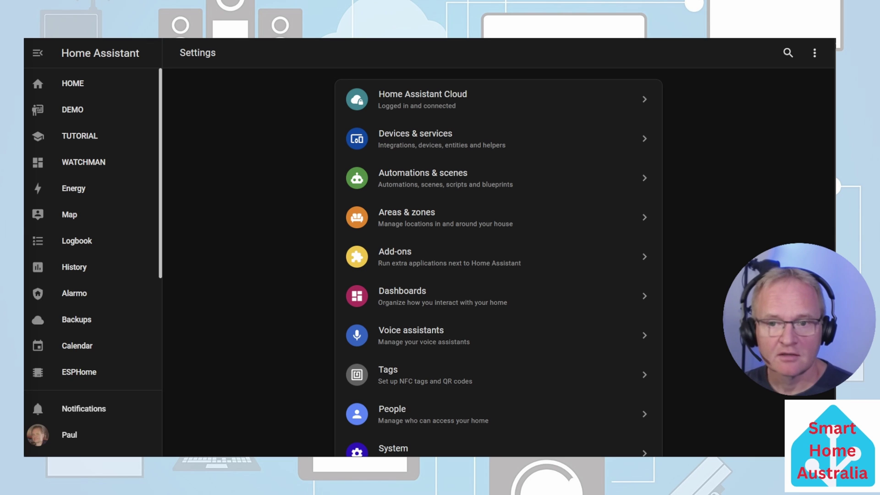
Create a user with display name MQTT User, the suggested username and the saved password
scroll(95, 373, down, 4)
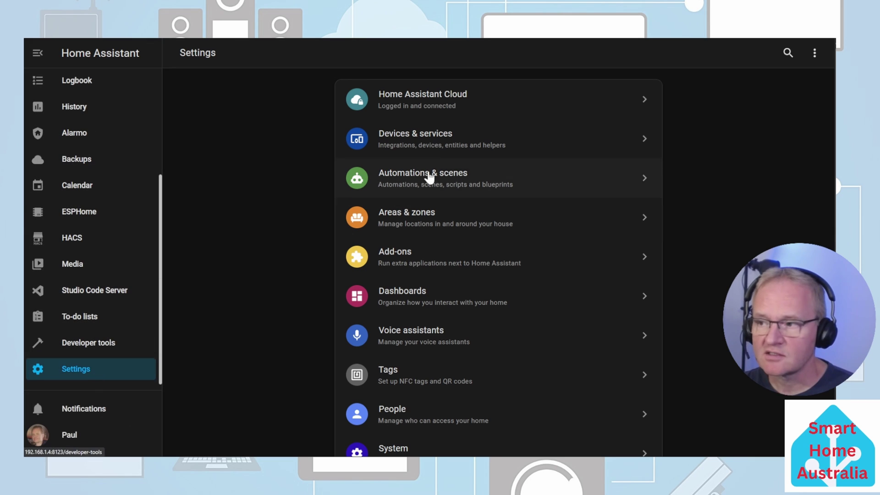
click(390, 424)
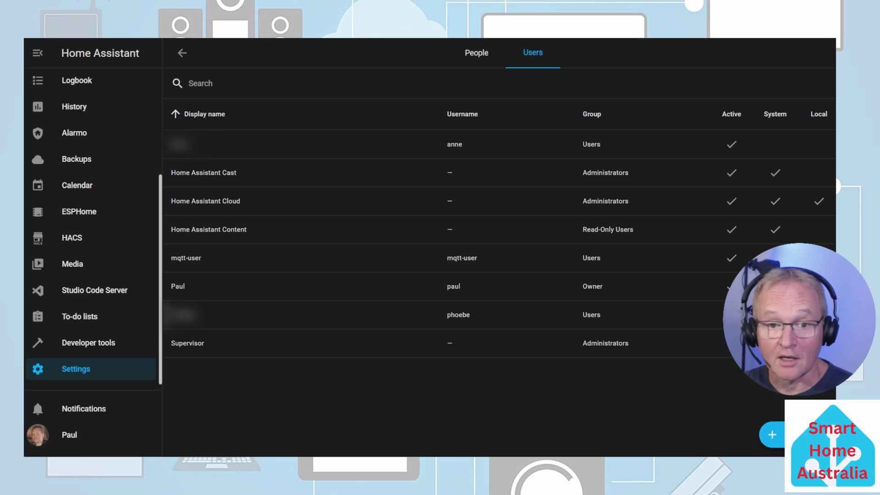
click(772, 435)
text(MQTT User)
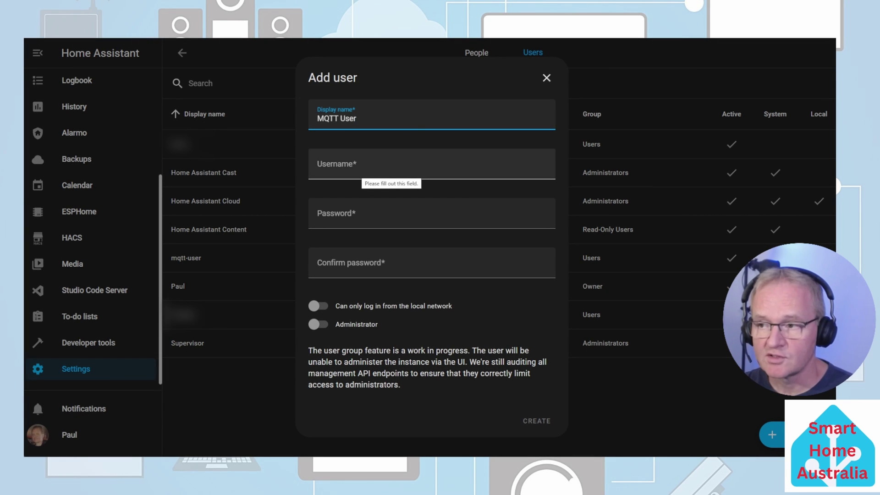
click(349, 167)
click(334, 177)
click(348, 213)
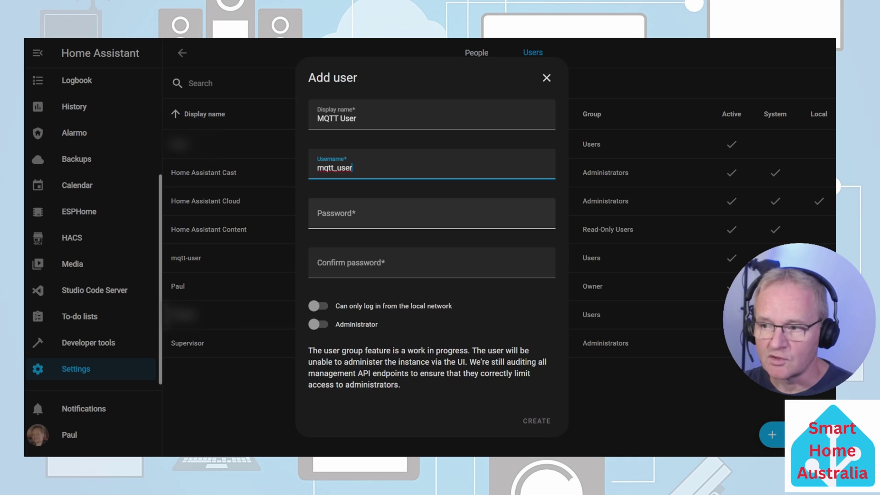
click(355, 238)
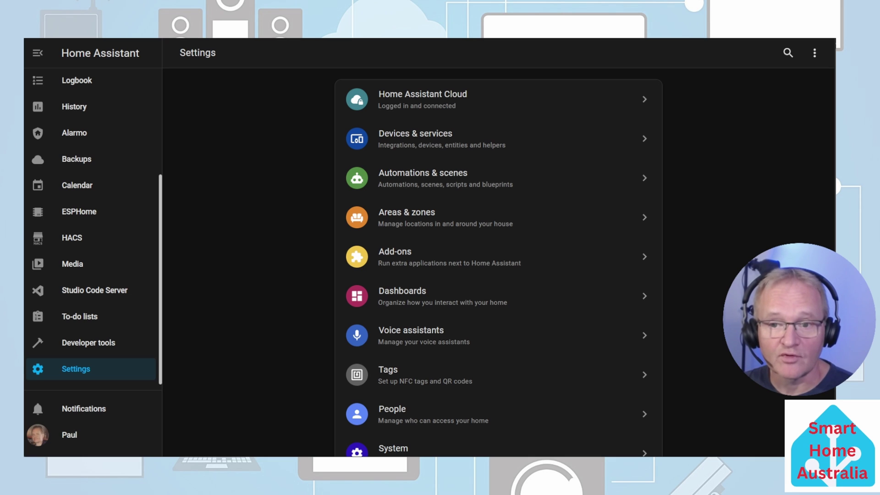
Search the Add-on Store for 'mosq' and open the Mosquitto broker add-on
click(95, 370)
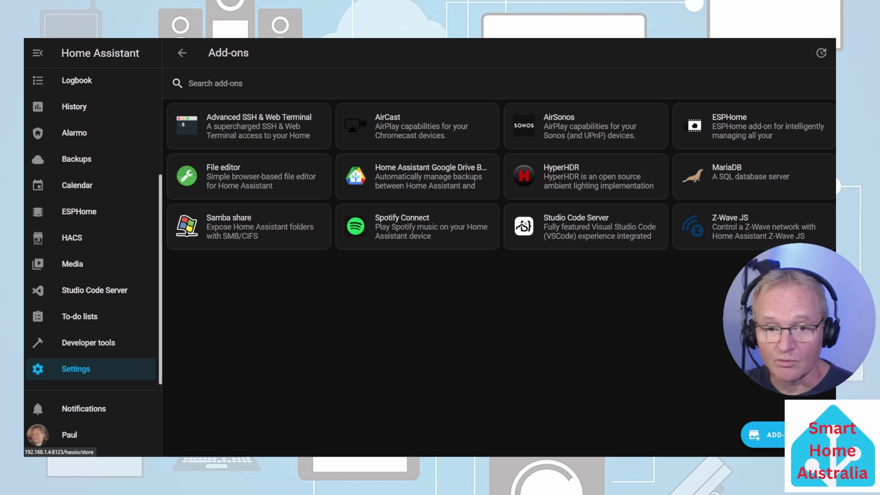
click(761, 434)
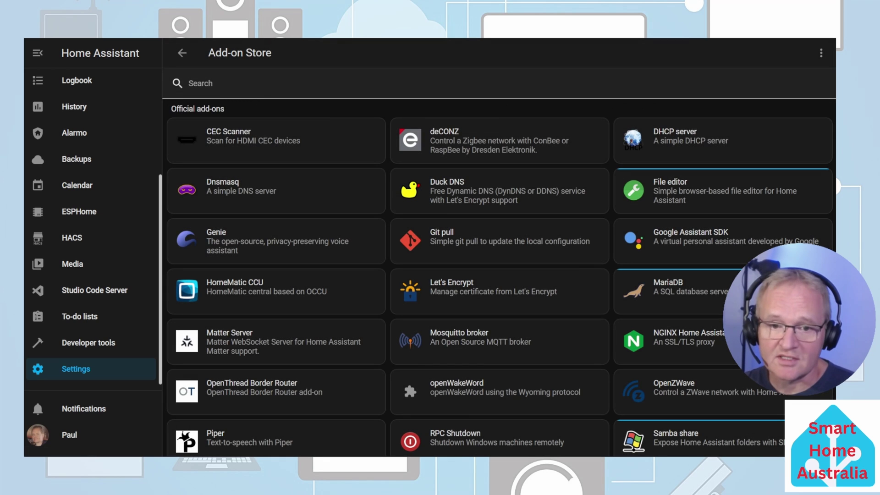
click(201, 83)
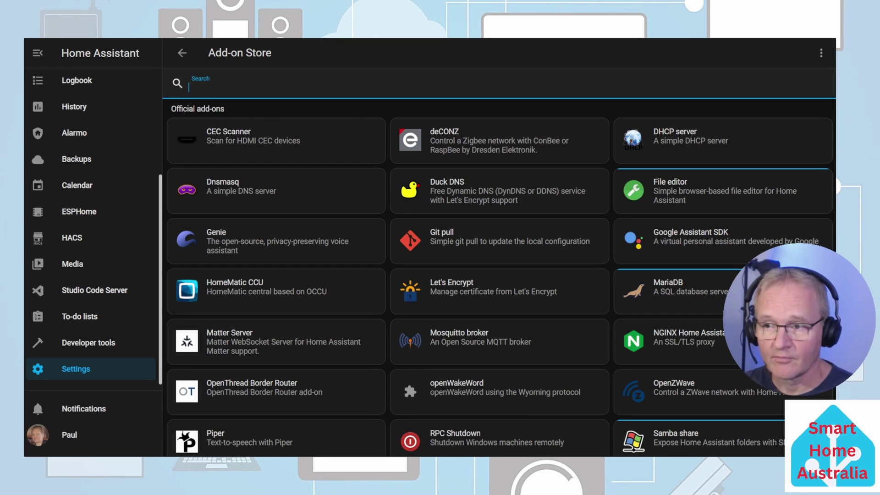
text(mosq)
click(257, 140)
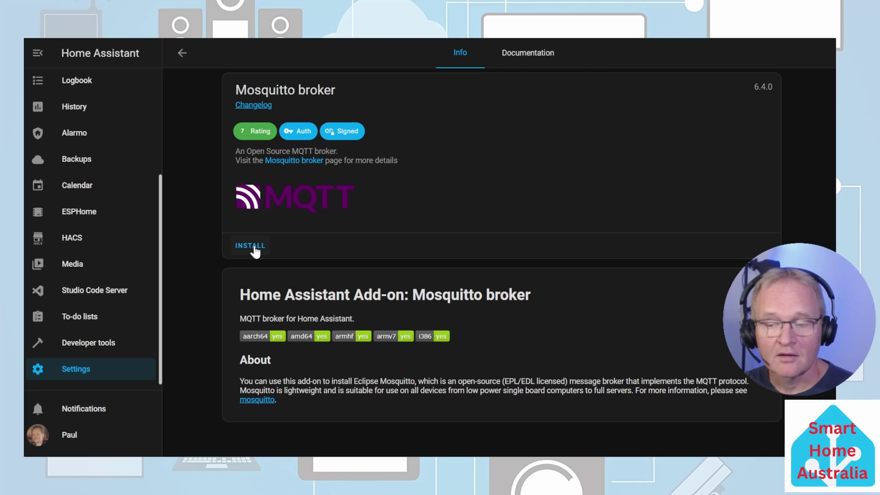
Install Mosquitto broker, turn on its Watchdog, and start it
click(251, 246)
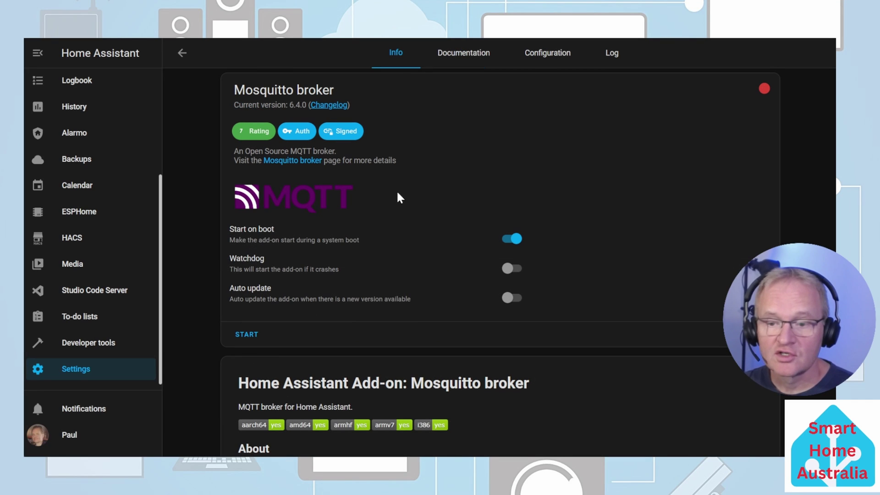
click(512, 271)
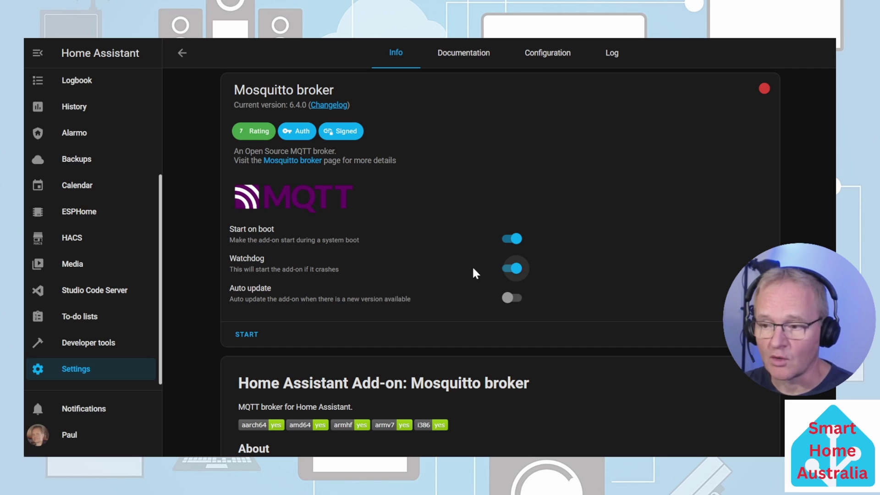
click(248, 335)
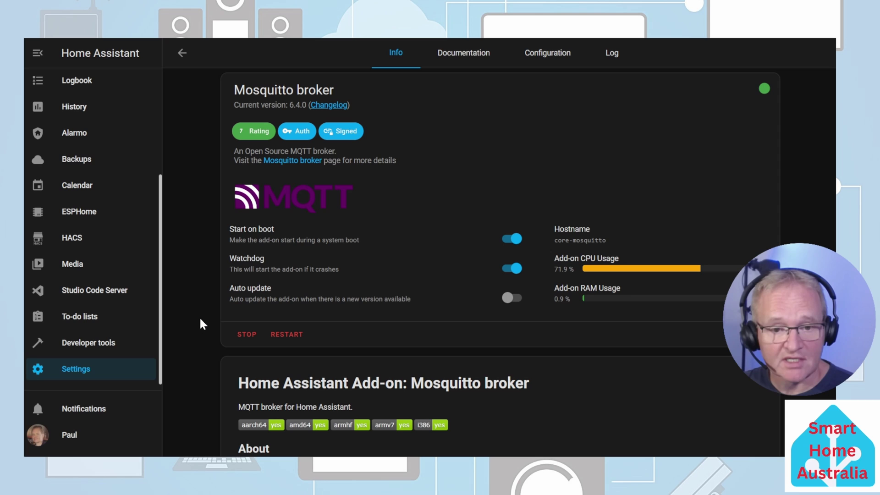
Begin adding the MQTT integration from Devices & services
click(60, 378)
click(457, 146)
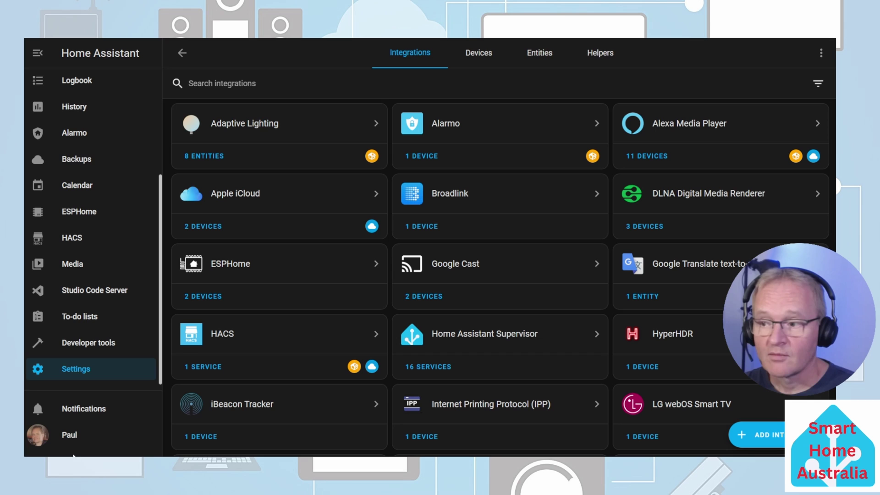
click(775, 438)
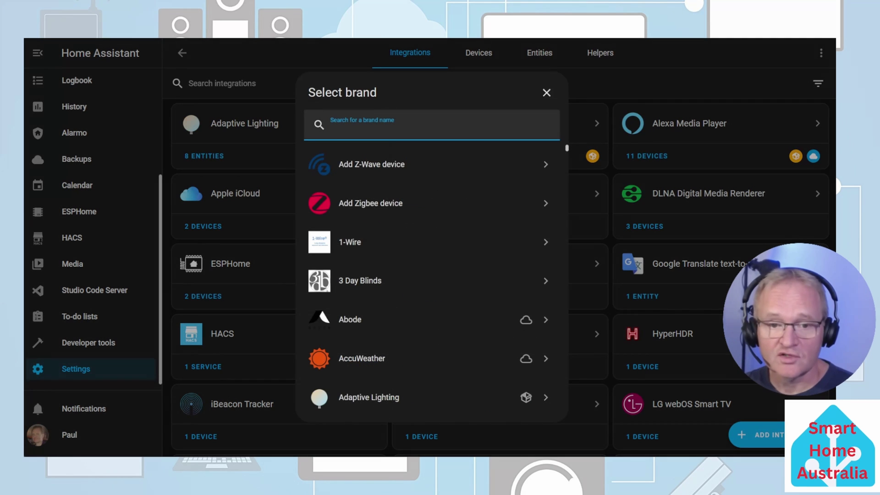
text(mqtt)
click(362, 164)
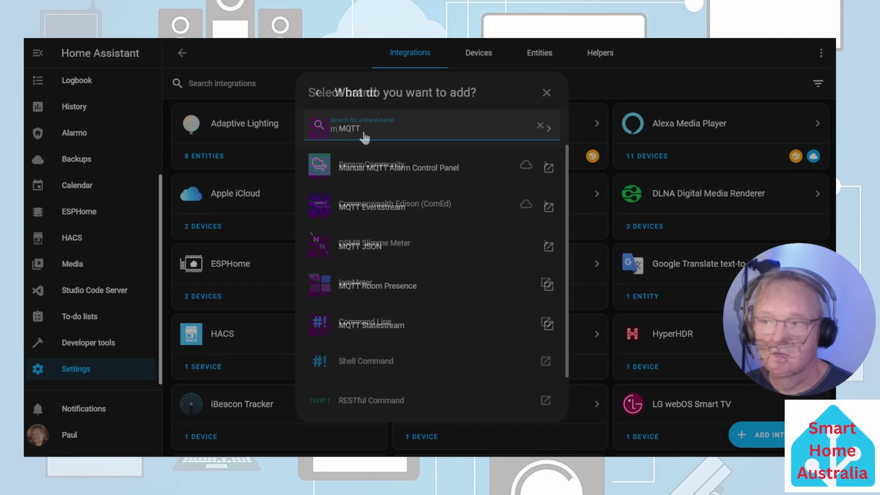
click(364, 136)
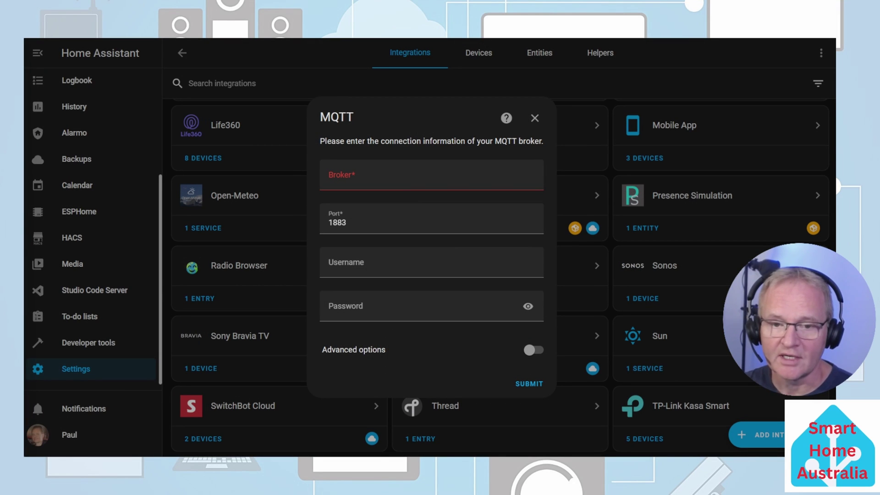
Connect MQTT to broker core-mosquitto on port 1883 and confirm the success message
click(353, 178)
text(core-mosquitto)
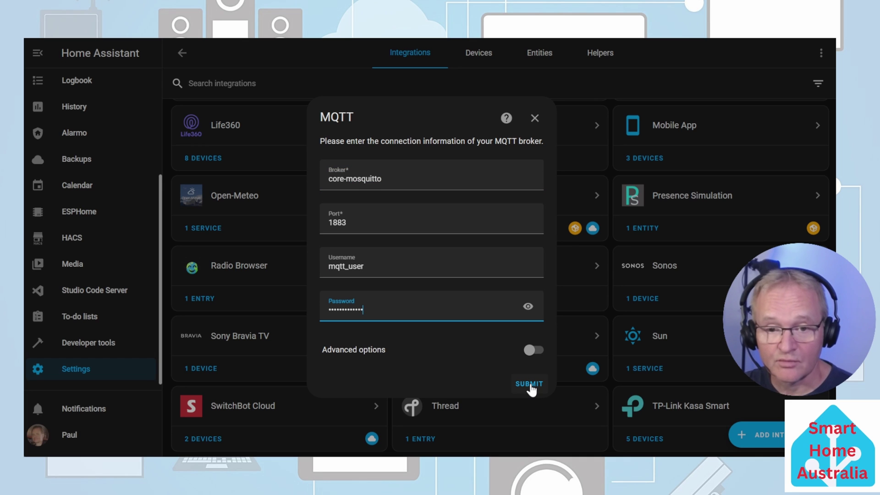
click(530, 386)
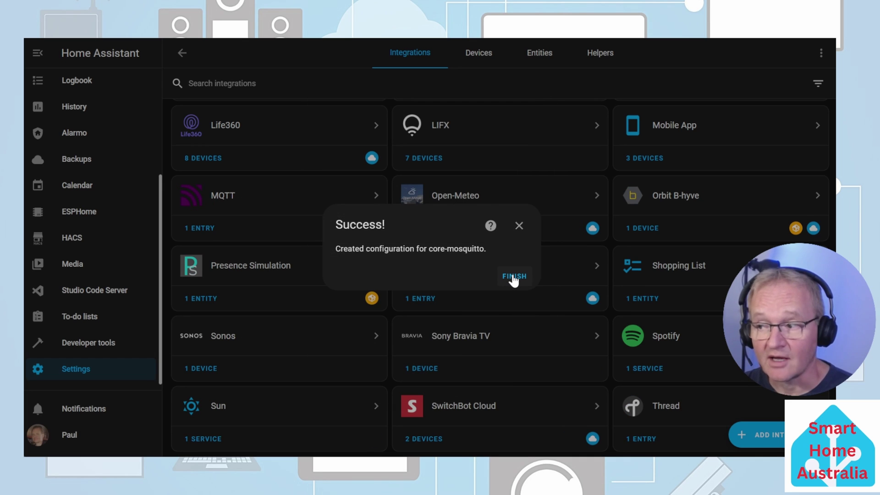
click(514, 277)
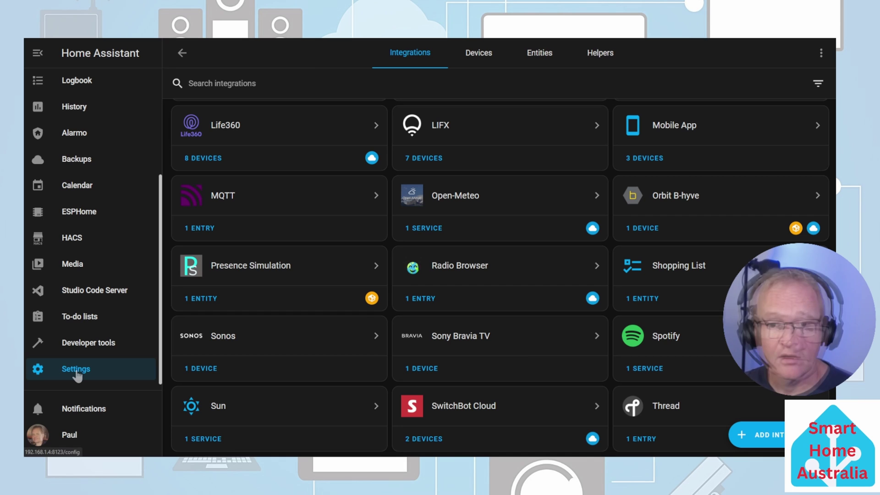
Search the add-ons for 'zigbee2mqtt'
click(45, 372)
click(412, 261)
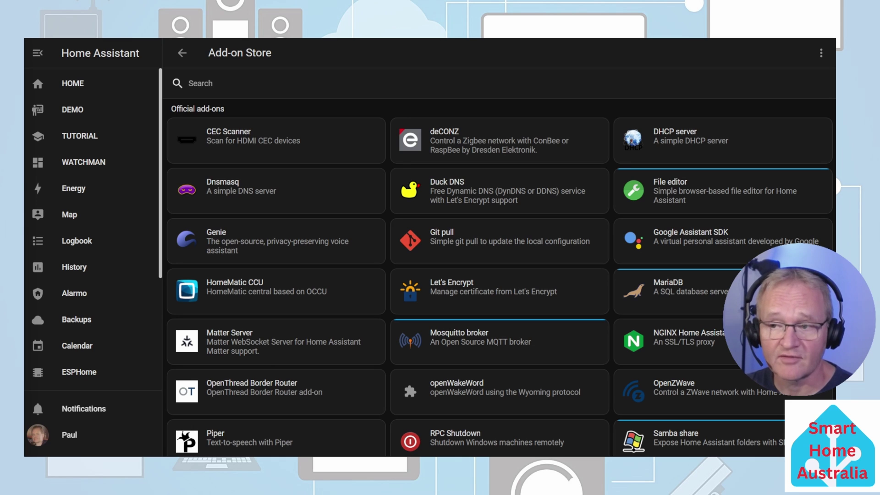
text(zigbee2mqtt)
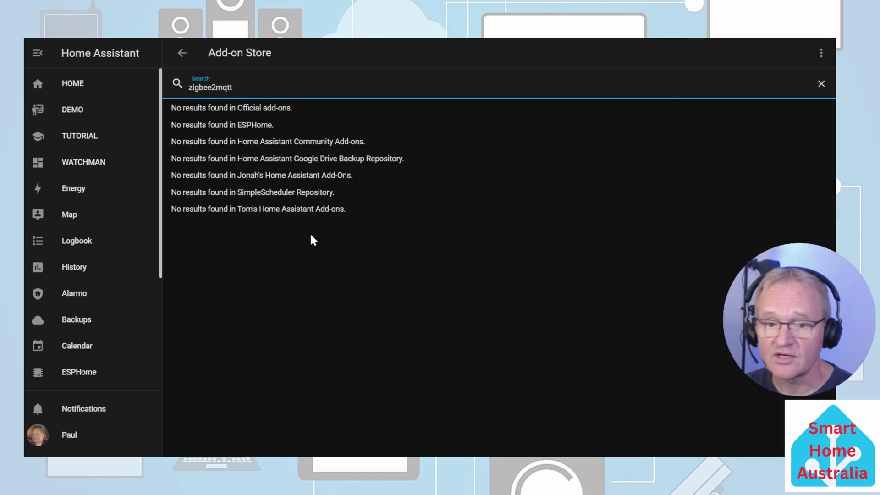
Add the pasted Zigbee2MQTT repository URL to the store's Repositories
click(821, 52)
click(789, 110)
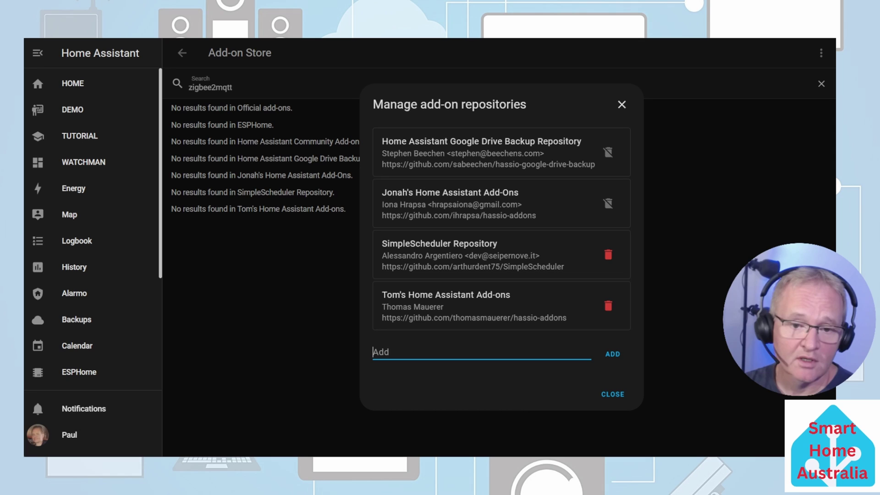
key(alt+Tab)
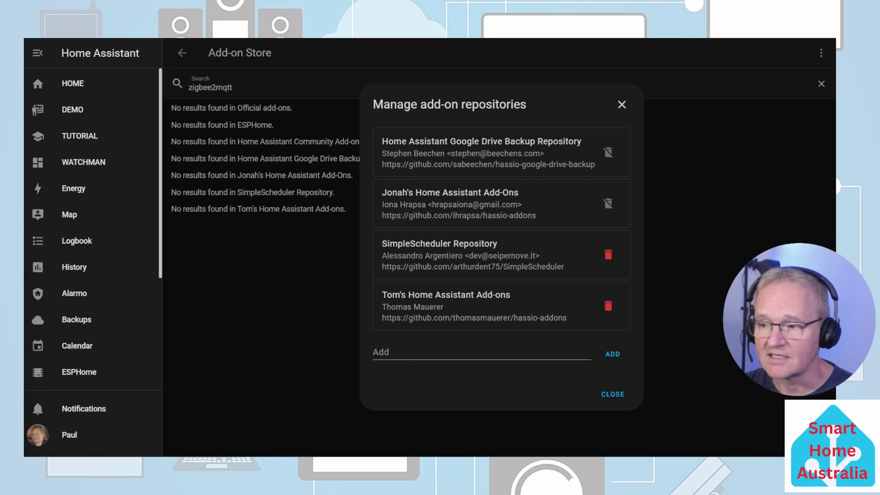
key(alt+Tab)
text(https://github.com/zigbee2mqtt/hassio-zigbee2mqtt)
click(606, 354)
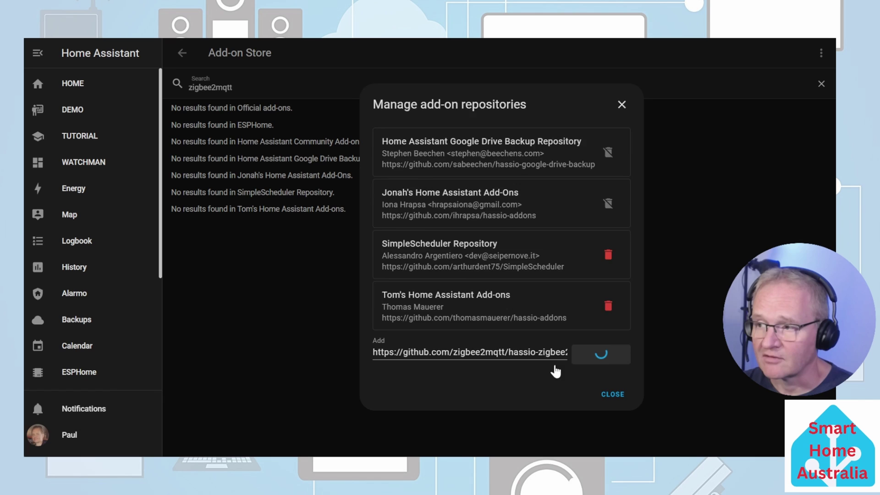
key(Escape)
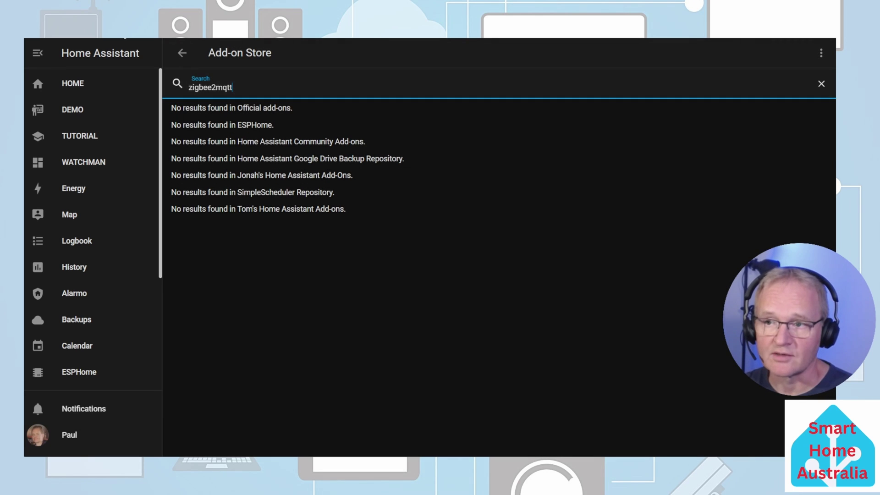
Search the Add-on Store again for 'zigbee'
click(822, 84)
click(275, 87)
text(zigbee)
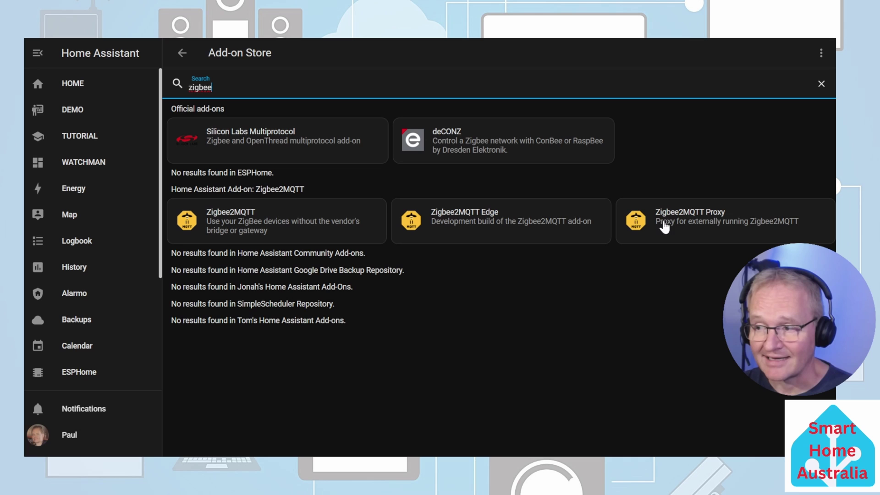
Install Zigbee2MQTT and paste the core-mosquitto server, port 1883, user and password into its mqtt options
click(254, 229)
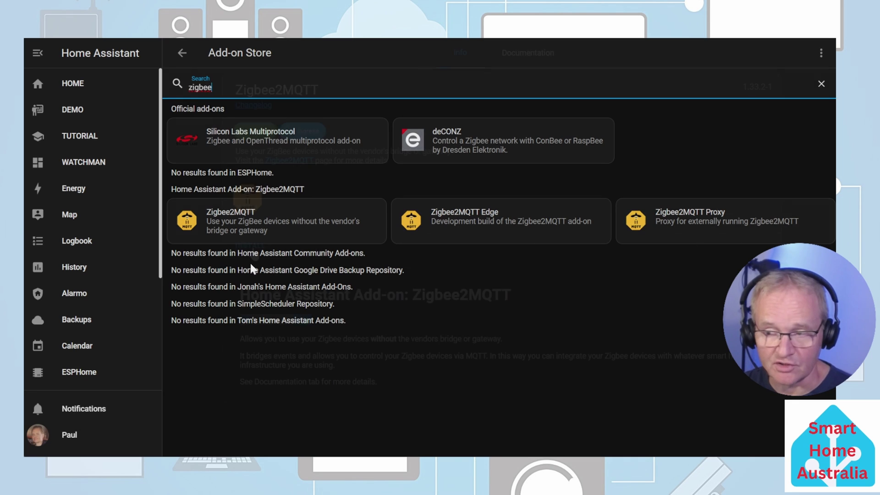
click(251, 246)
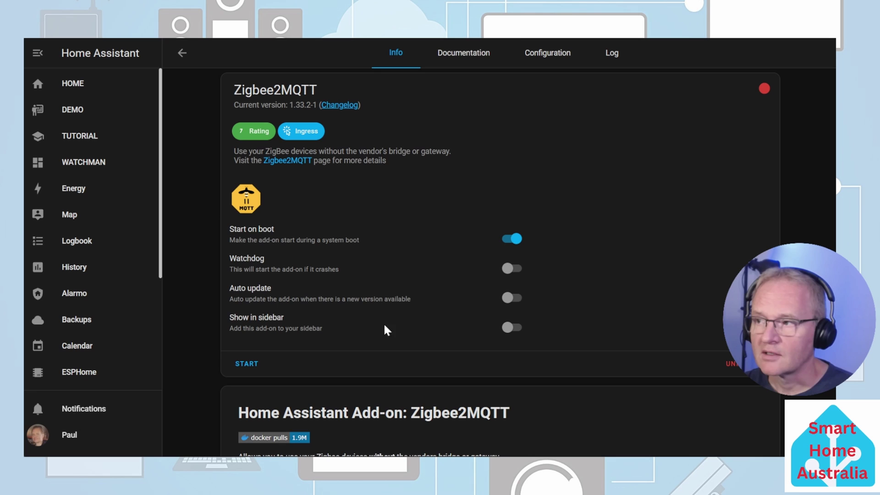
click(560, 55)
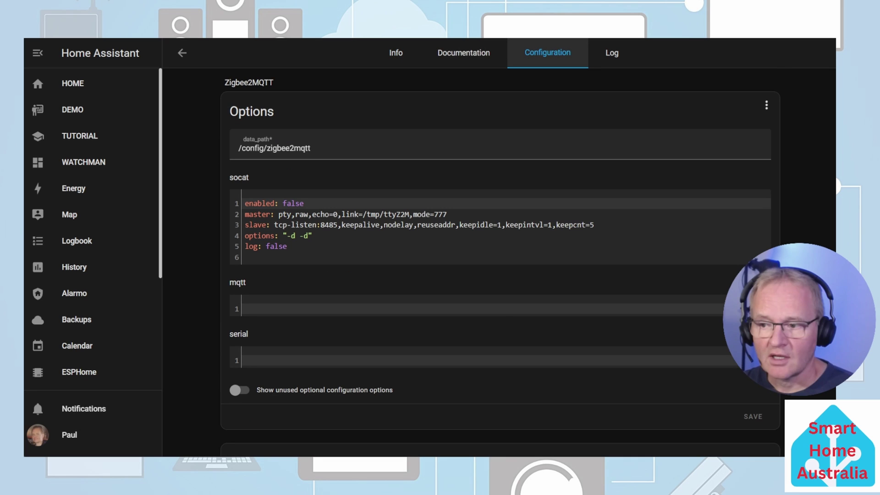
click(276, 309)
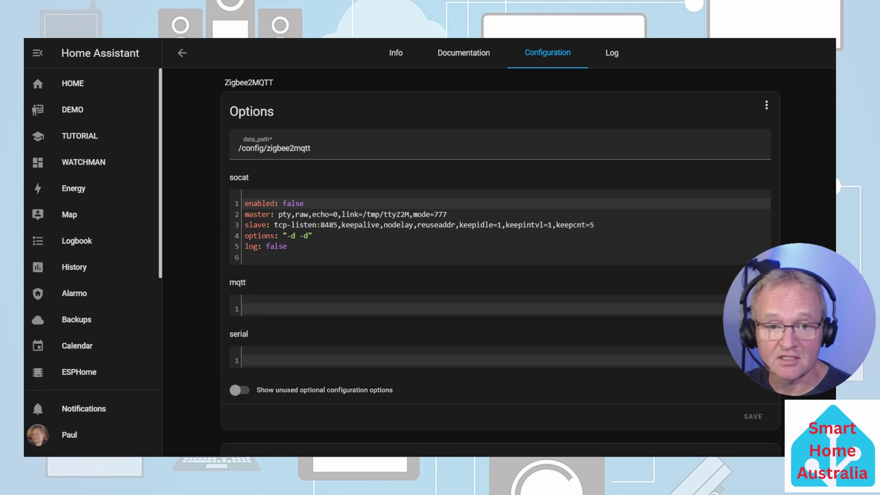
key(ctrl+v)
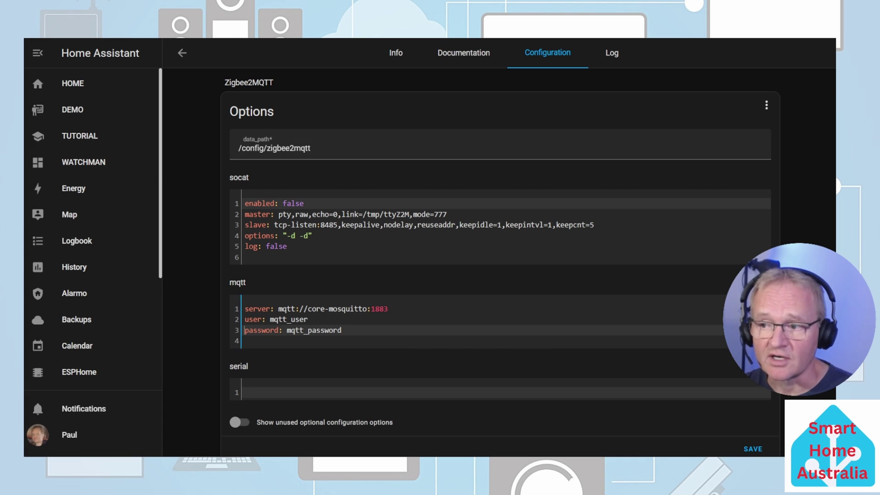
scroll(91, 376, down, 4)
click(91, 374)
Filter All Hardware by 'tty', expand ttyACM0, and select the SONOFF dongle's /dev/serial/by-id path
scroll(409, 433, down, 1)
click(408, 435)
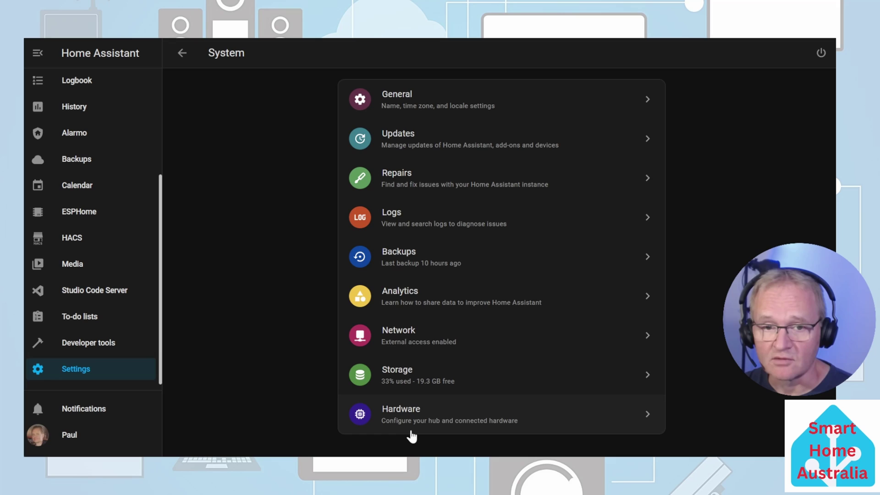
click(428, 413)
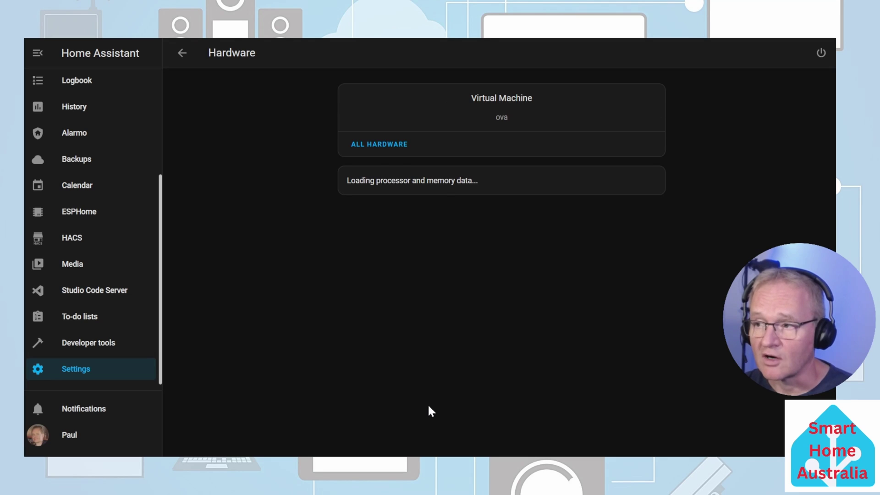
click(378, 145)
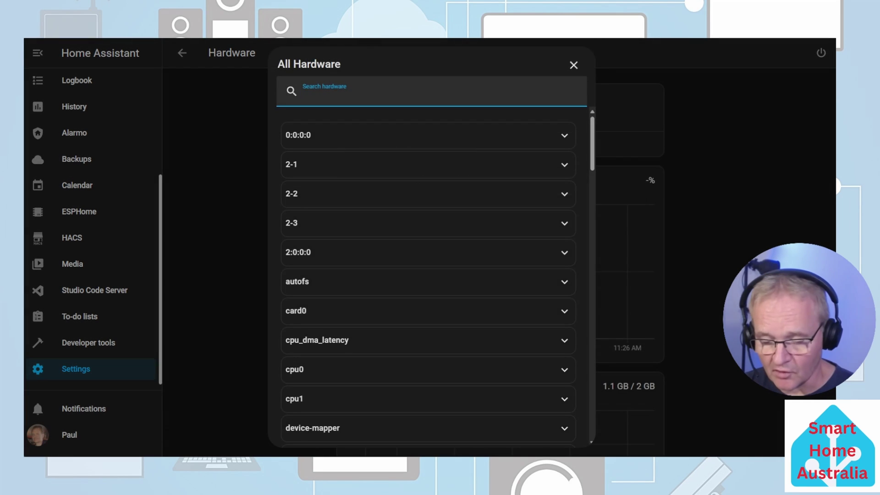
text(tty)
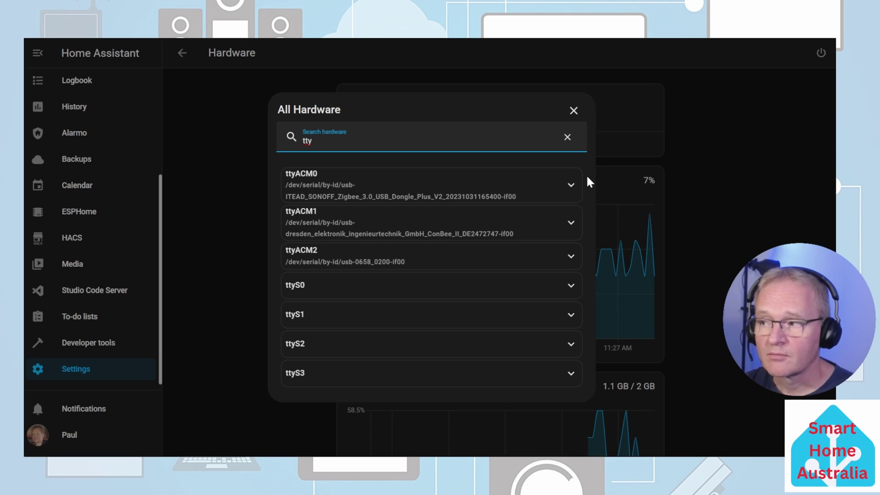
click(571, 187)
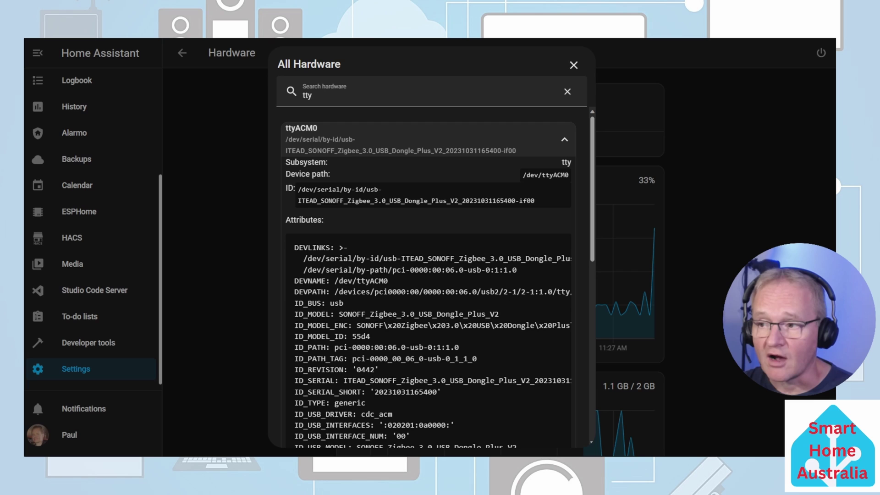
drag(536, 202, 298, 197)
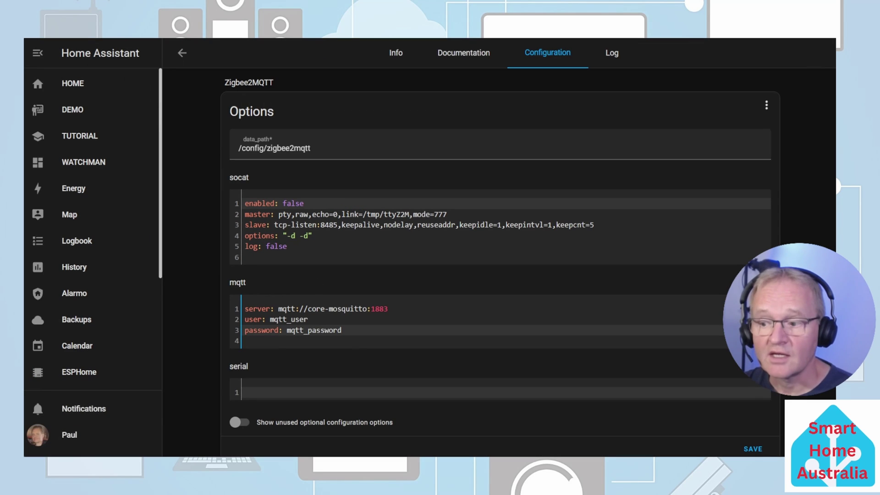
Set the serial options to 'port:' with the dongle's by-id path and 'adapter: ezsp'
click(275, 392)
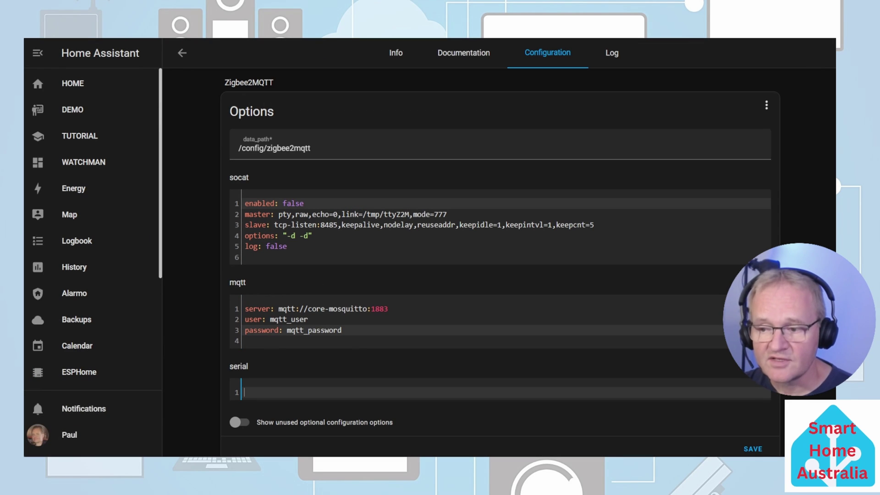
text(port:)
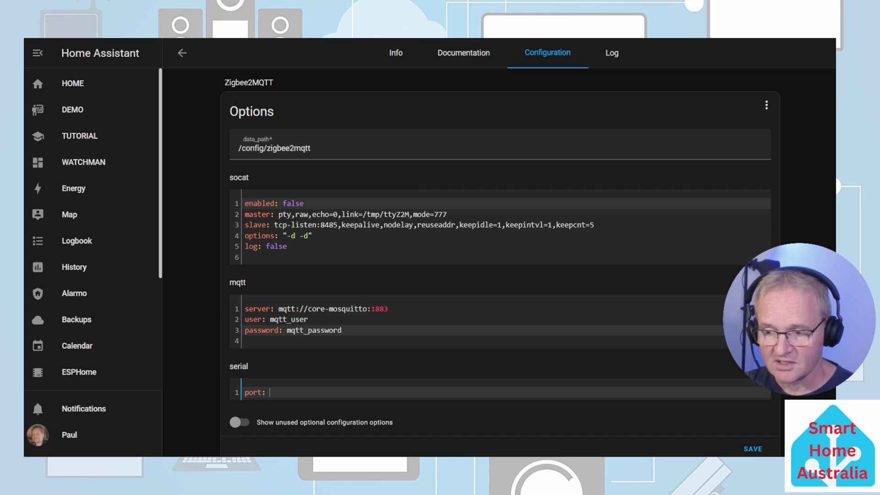
key(ctrl+v)
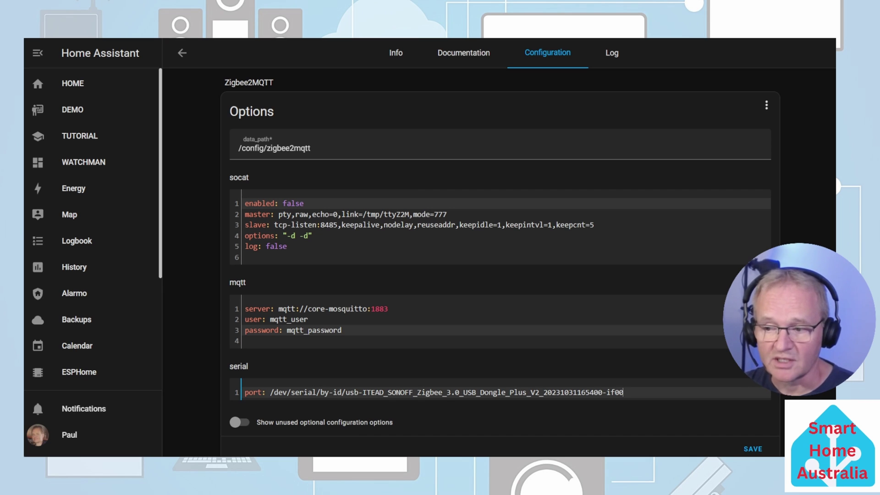
key(Return)
text(adapter: ezsp)
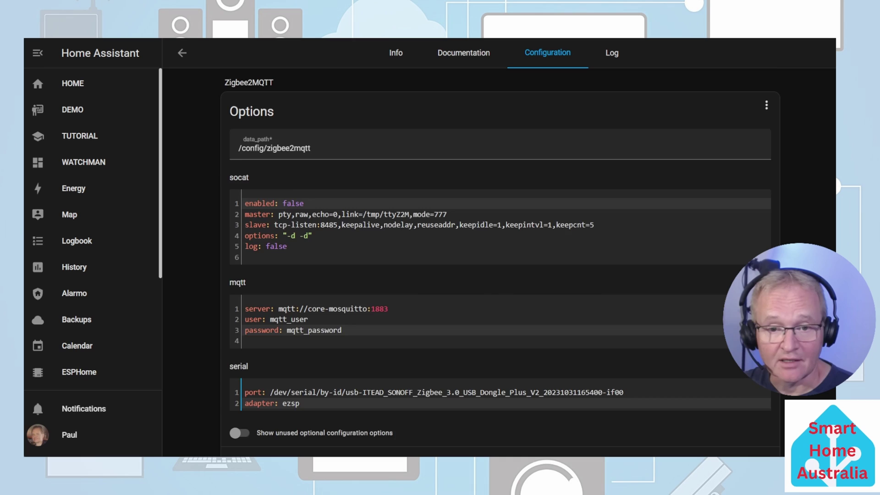
scroll(437, 325, down, 3)
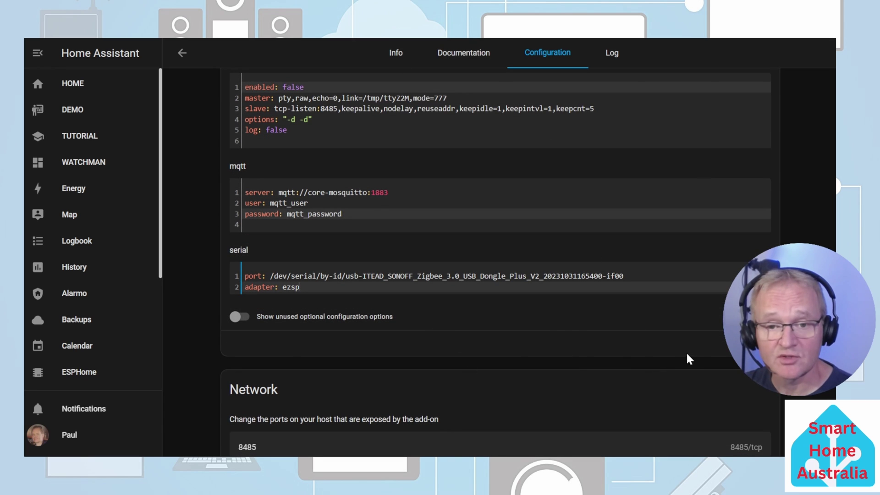
Save the Zigbee2MQTT configuration, enable Watchdog and Show in sidebar, and start the add-on
click(752, 343)
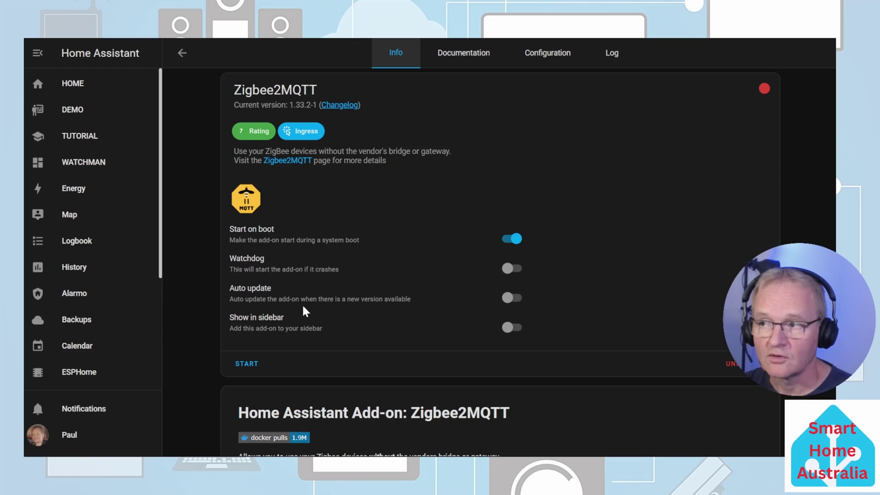
click(511, 269)
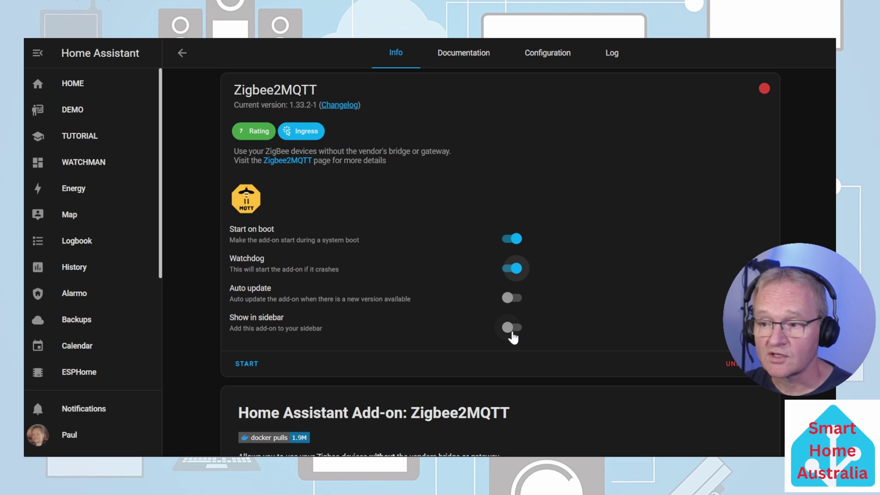
click(512, 335)
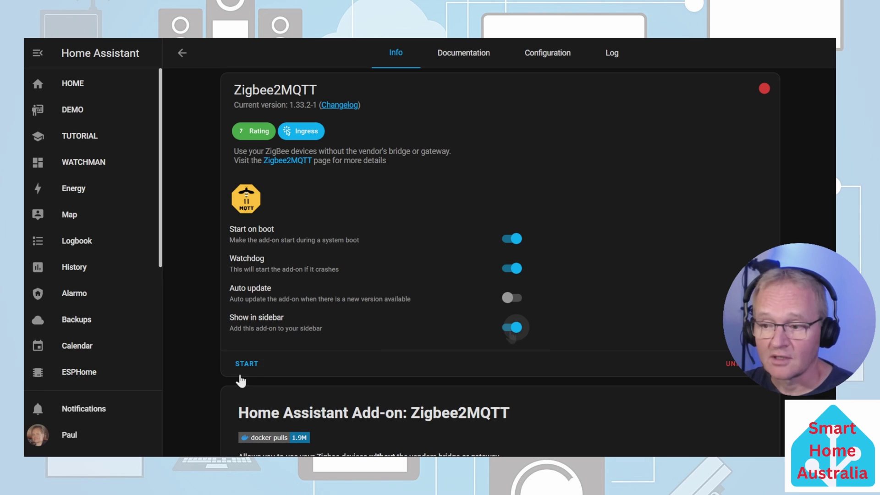
click(251, 366)
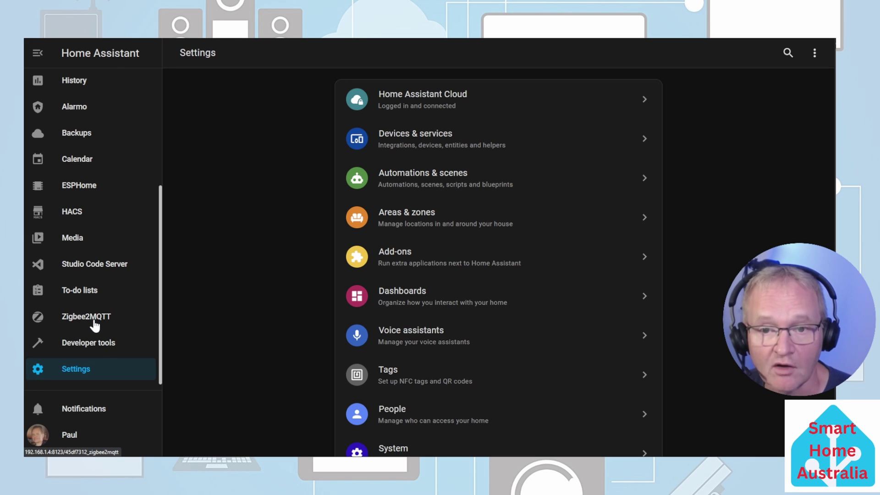
Permit joining in Zigbee2MQTT and check the newly paired Sonoff sensor's exposed readings
click(94, 324)
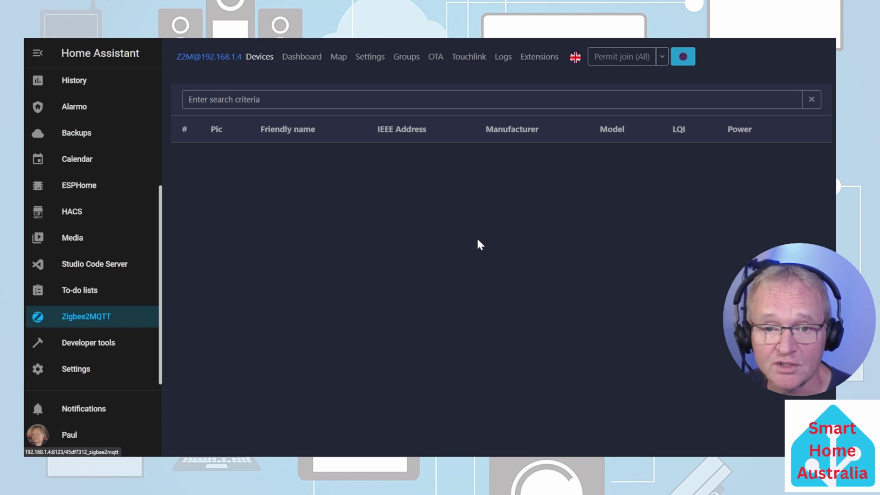
click(622, 59)
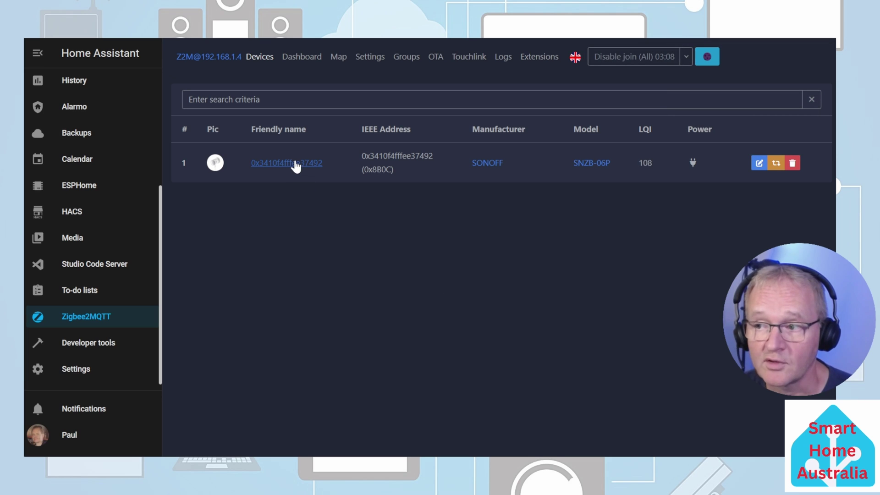
click(295, 164)
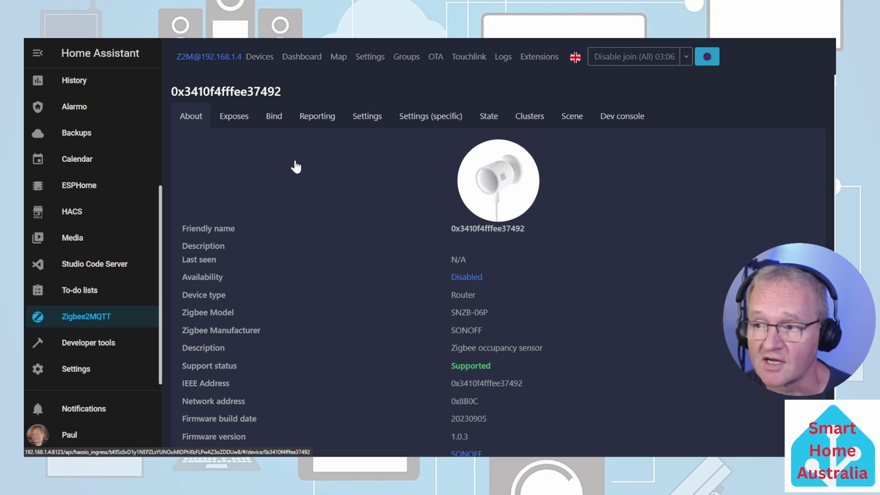
click(242, 120)
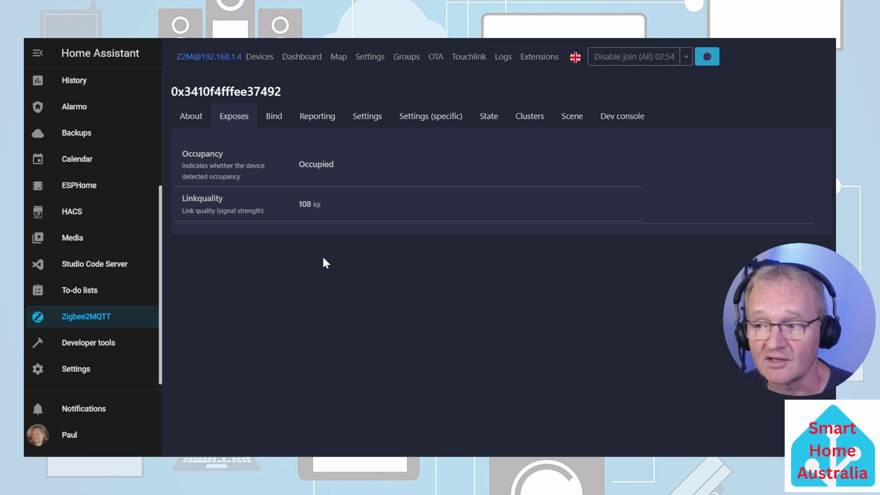
click(264, 57)
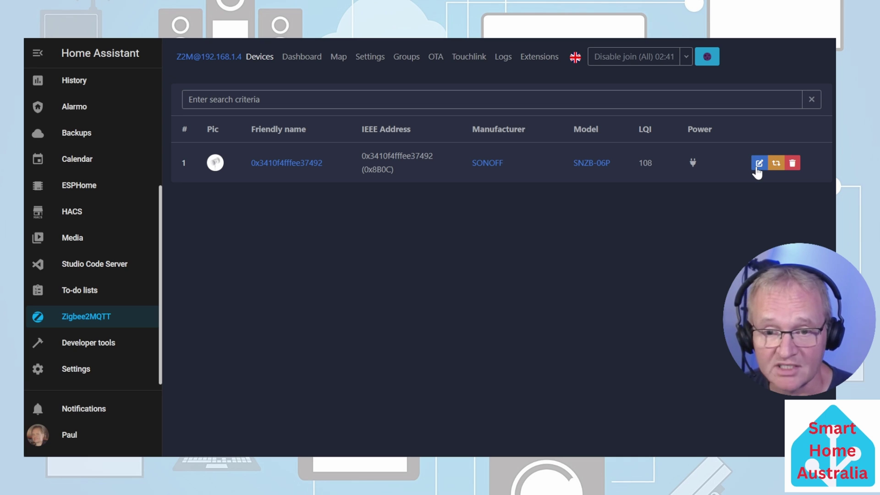
Rename the Sonoff sensor to STUDY PRESENCE SENSOR, also updating its entity ID
click(757, 166)
key(ctrl+a)
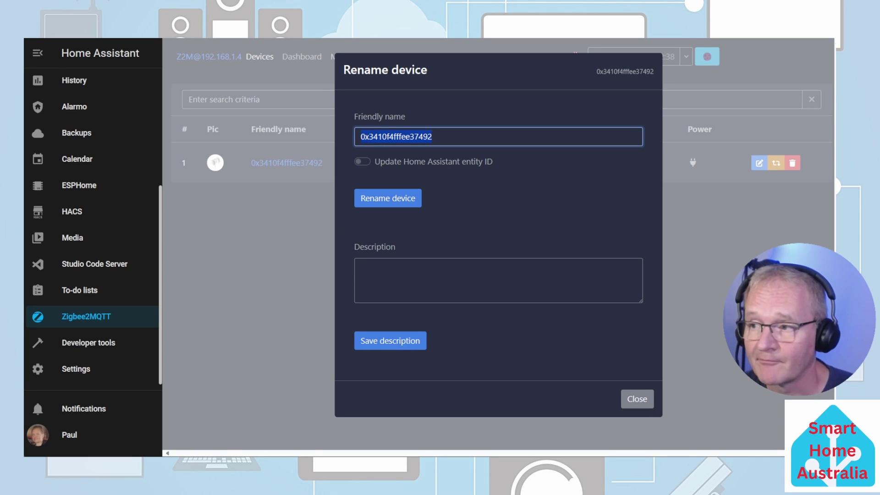
text(STUDY PRESENCE SENSOR)
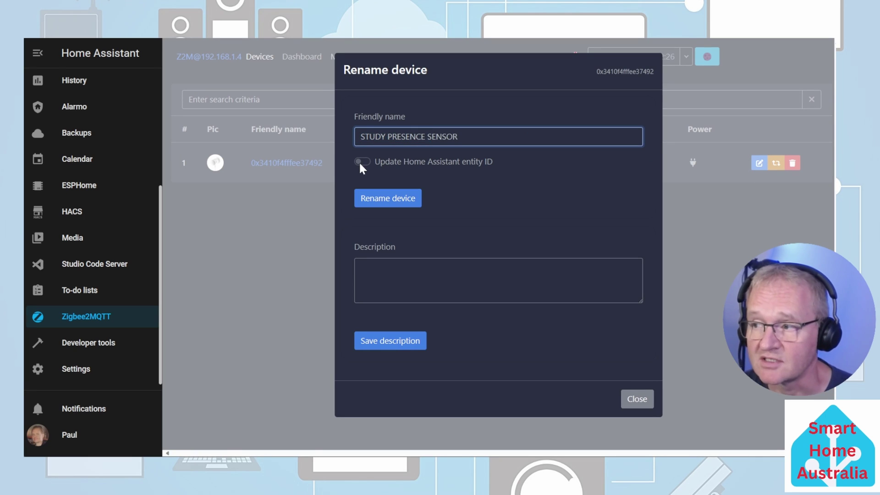
click(362, 162)
click(399, 204)
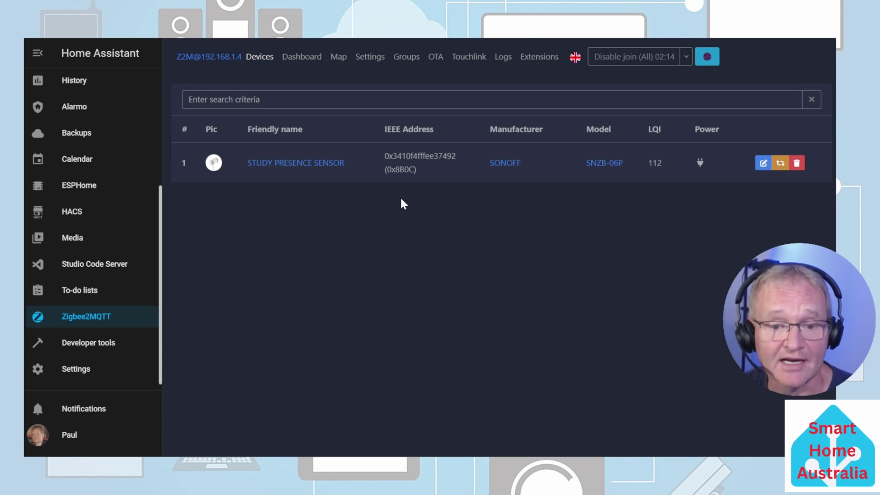
Find the STUDY PRESENCE SENSOR in the devices list by searching 'STUDY PRESE' and open it
click(76, 372)
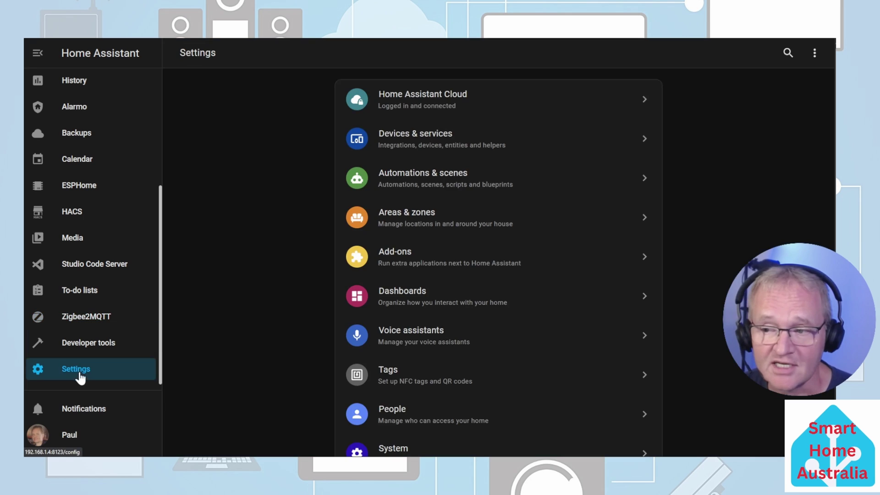
click(406, 148)
click(477, 58)
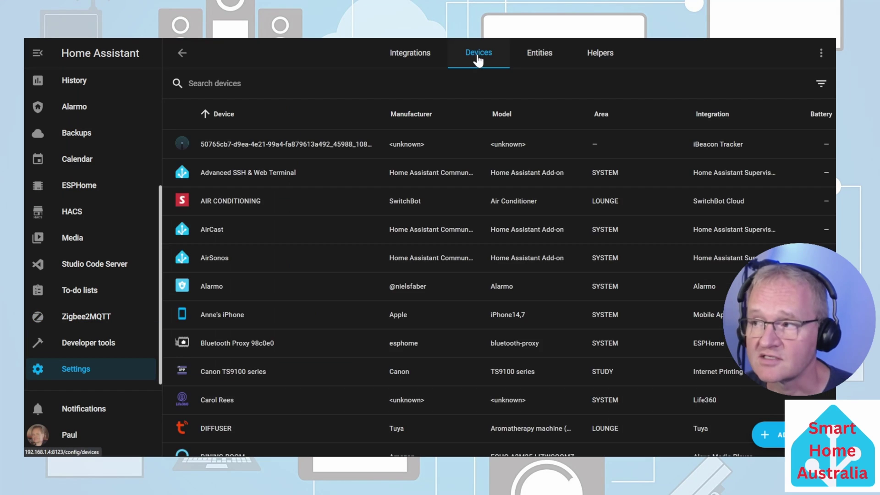
text(STUDY PRESE)
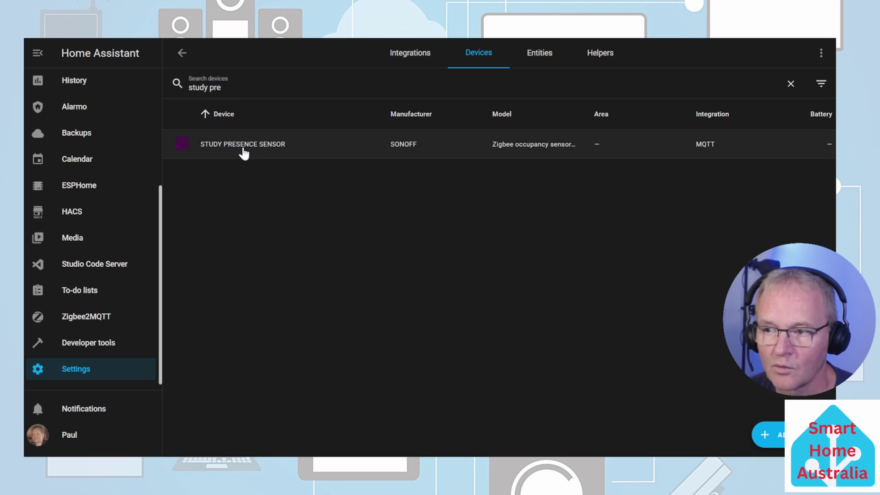
click(244, 147)
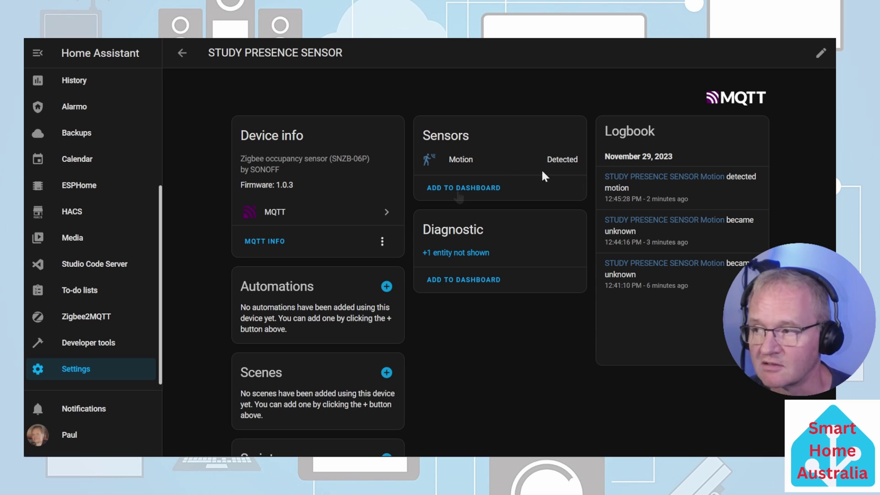
Add its motion card to the TUTORIAL dashboard's Zigbee2MQTT view and open TUTORIAL
click(458, 196)
click(417, 108)
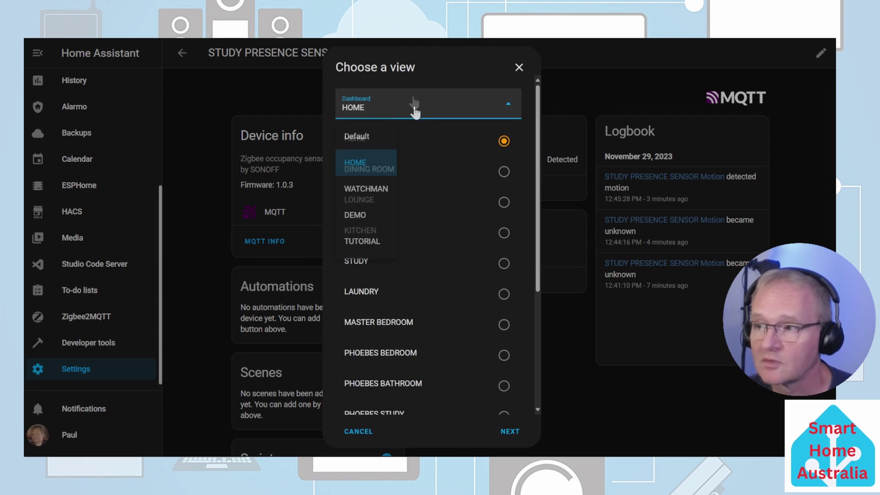
click(370, 247)
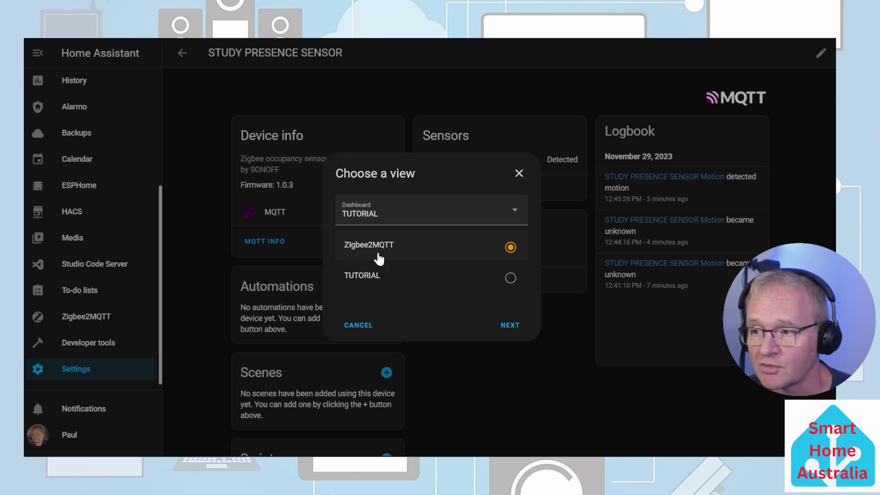
click(507, 326)
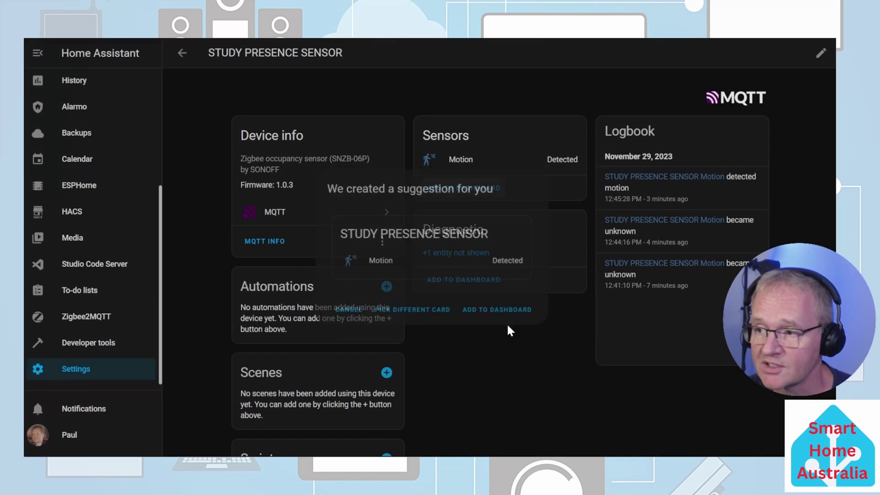
click(499, 323)
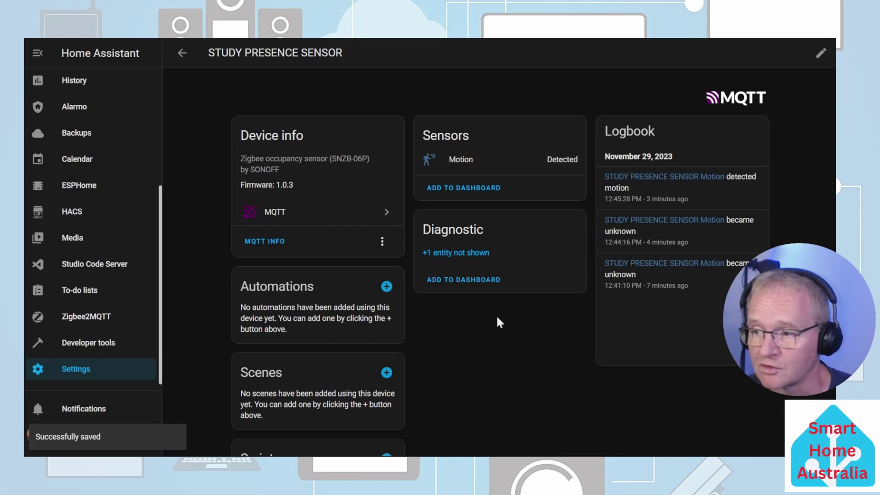
scroll(98, 144, up, 5)
click(92, 137)
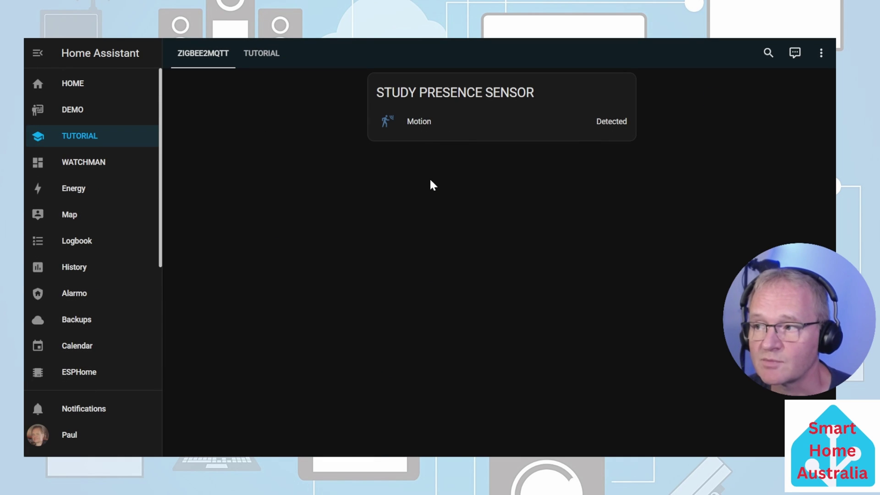